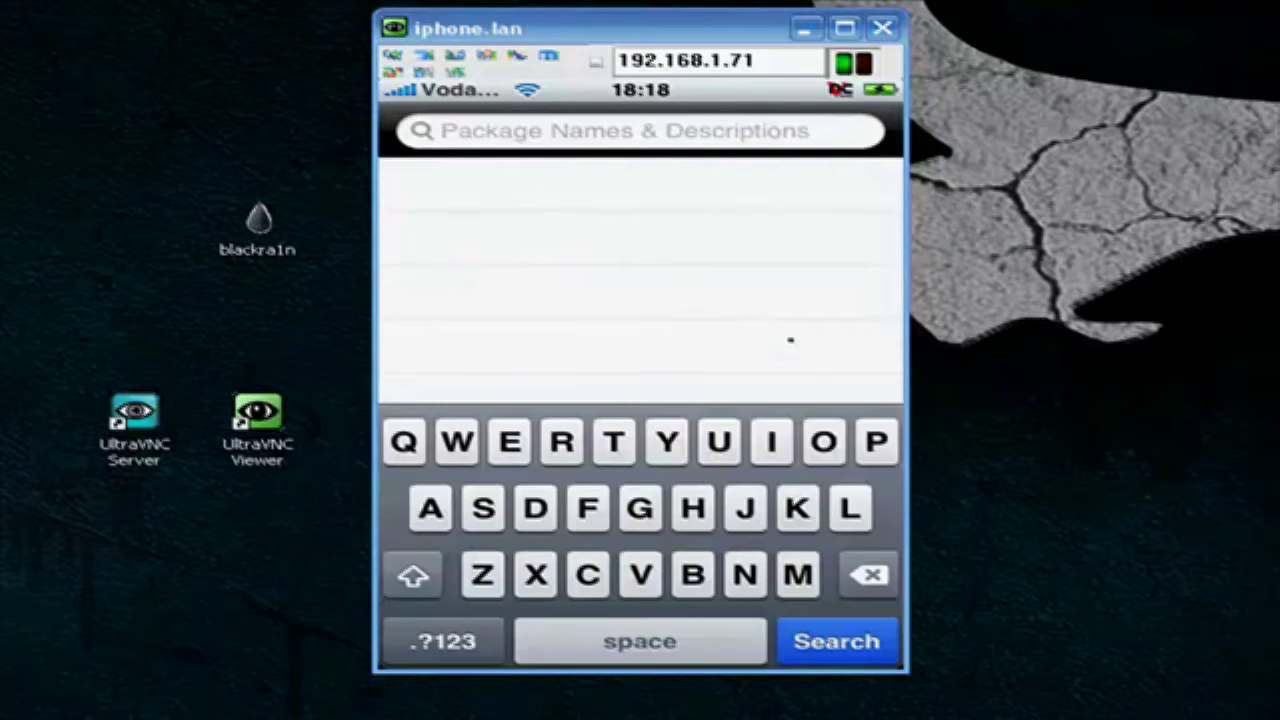
Search the iPhone's Cydia packages for "veency" and view the Veency package details.
{"action": "type", "text": "v"}
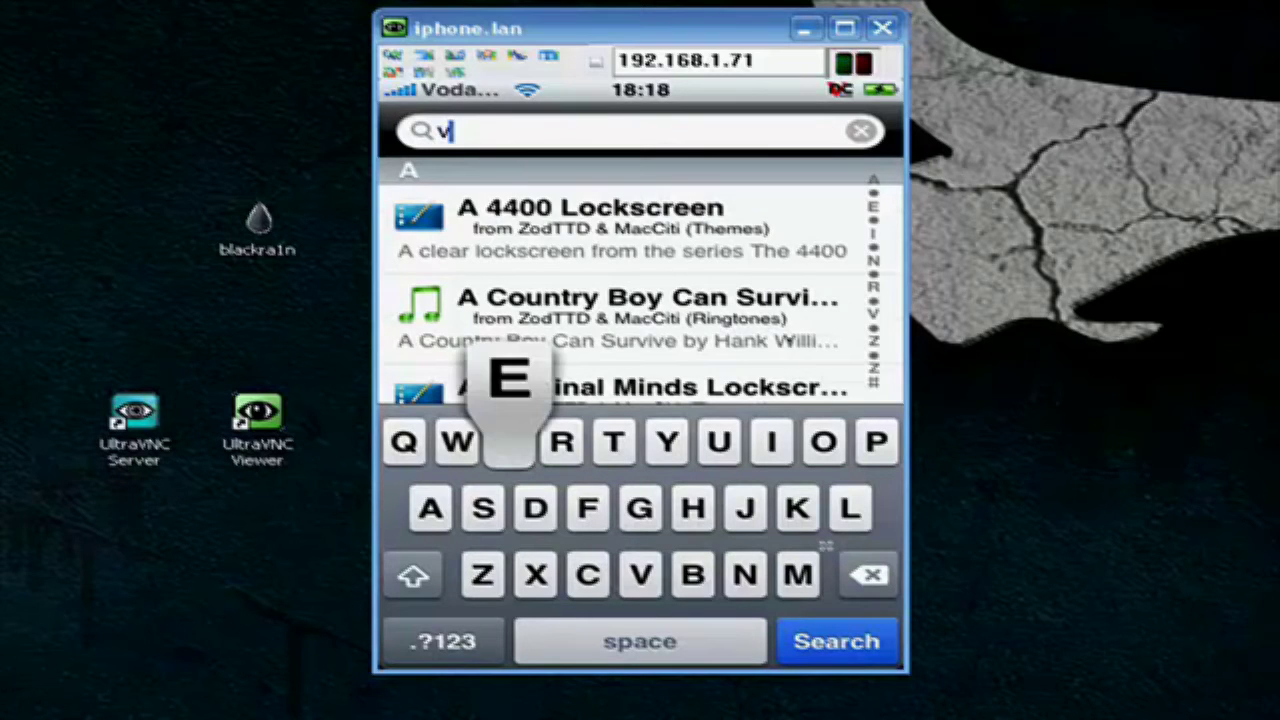
{"action": "type", "text": "ee"}
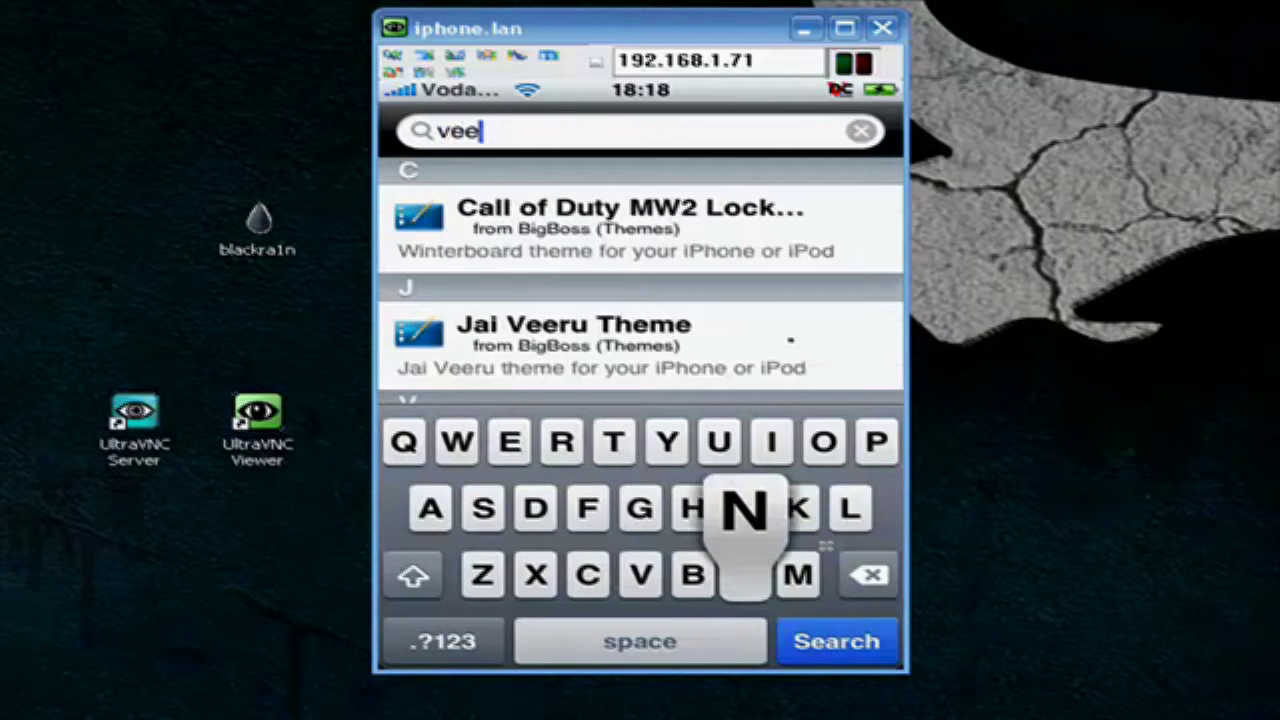
{"action": "type", "text": "n"}
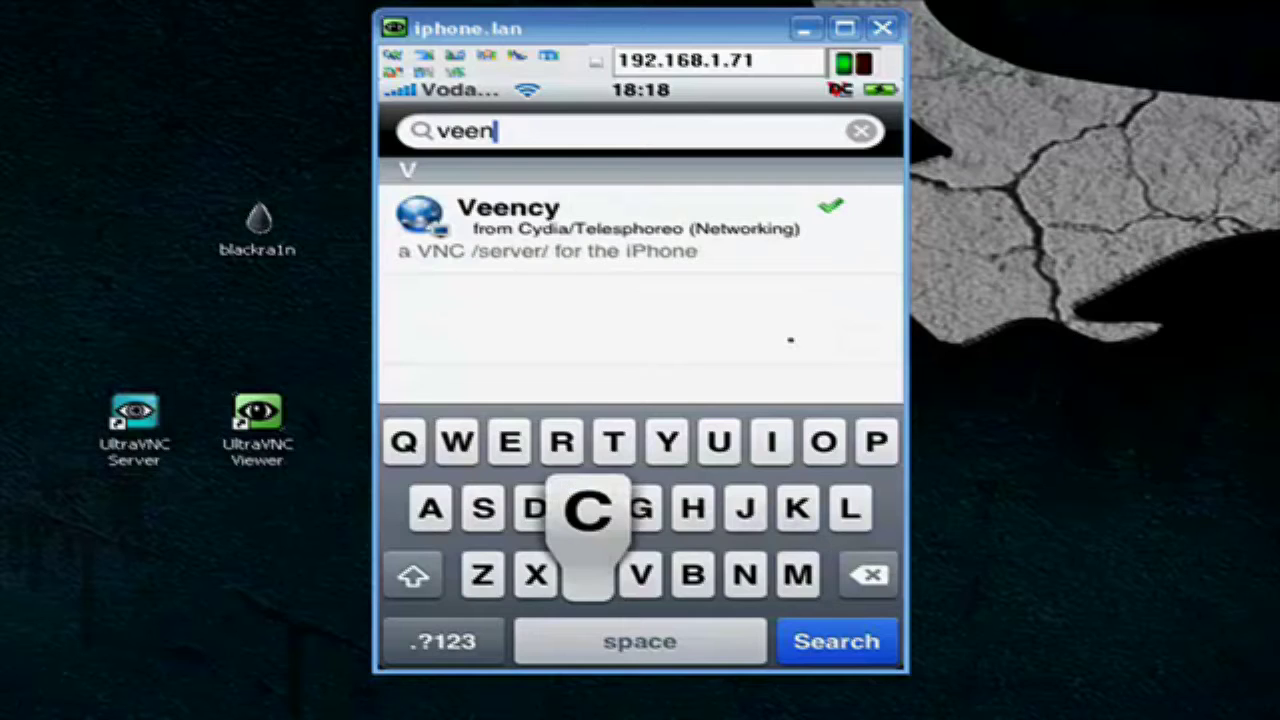
{"action": "type", "text": "cy"}
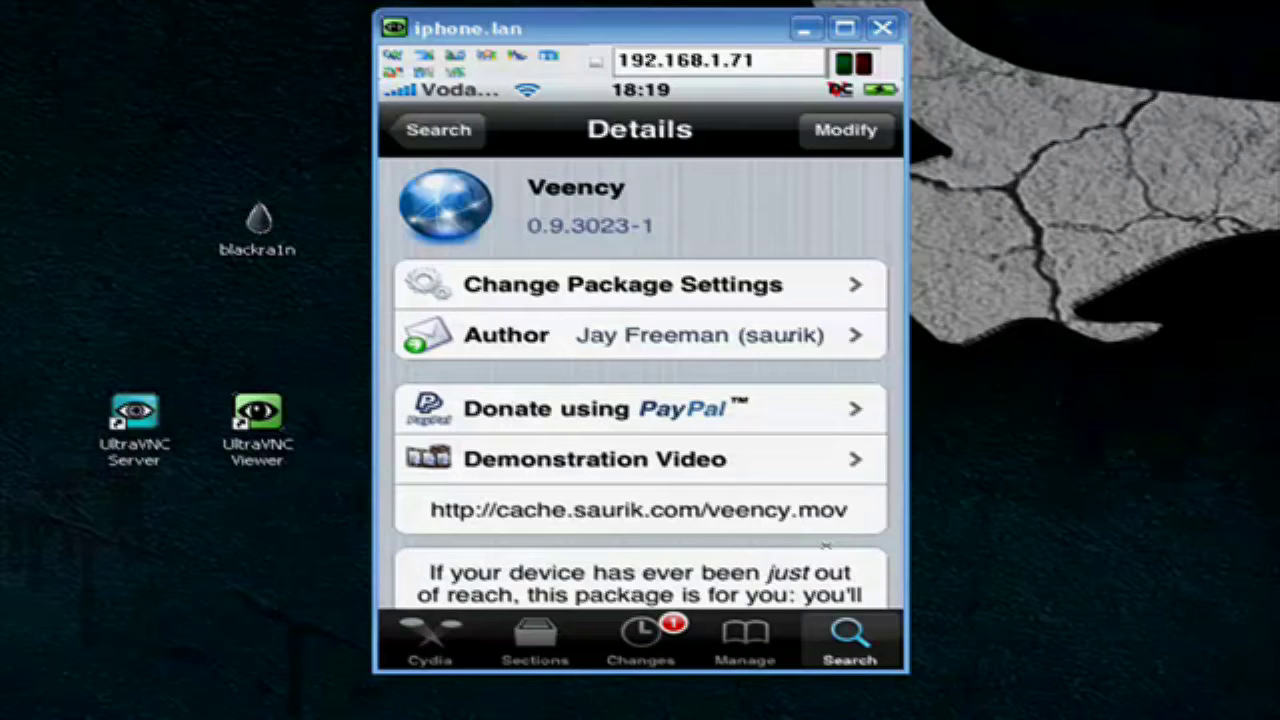
{"action": "right_click", "coordinate": [826, 545]}
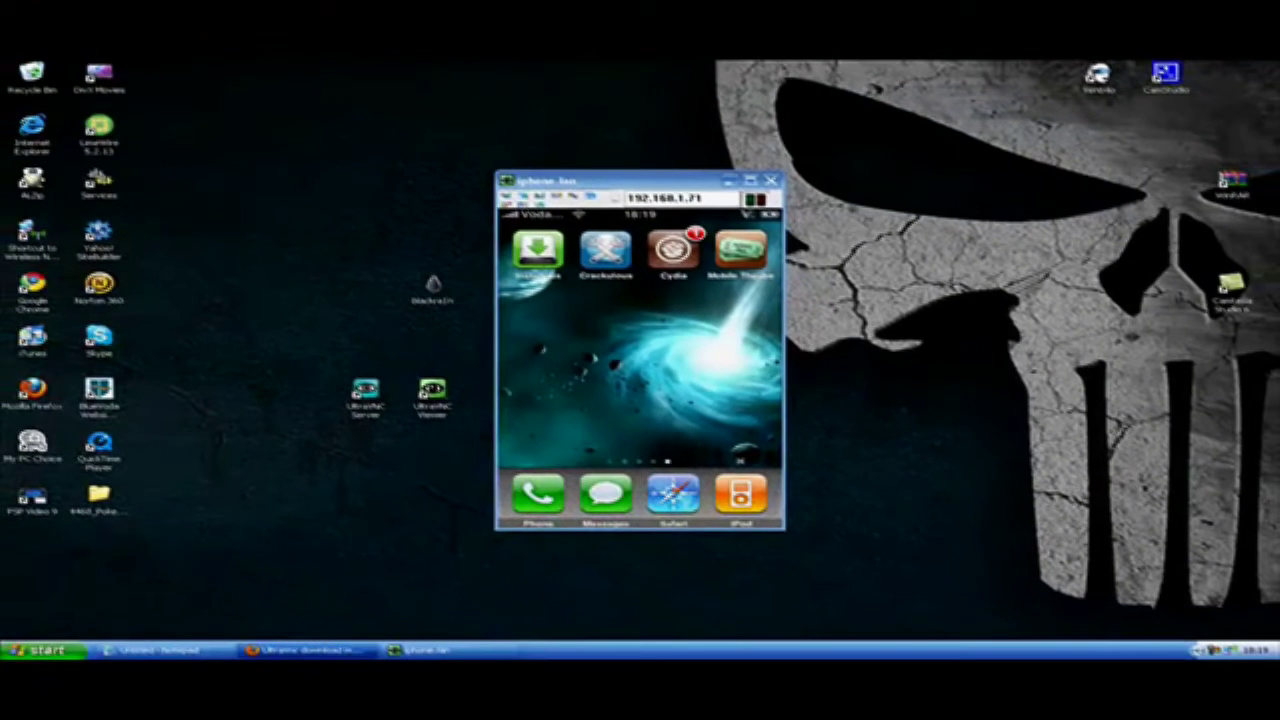
Switch to Firefox, go to its start page and run a Google search for "ultra vnc veiwer".
{"action": "left_click", "coordinate": [300, 650]}
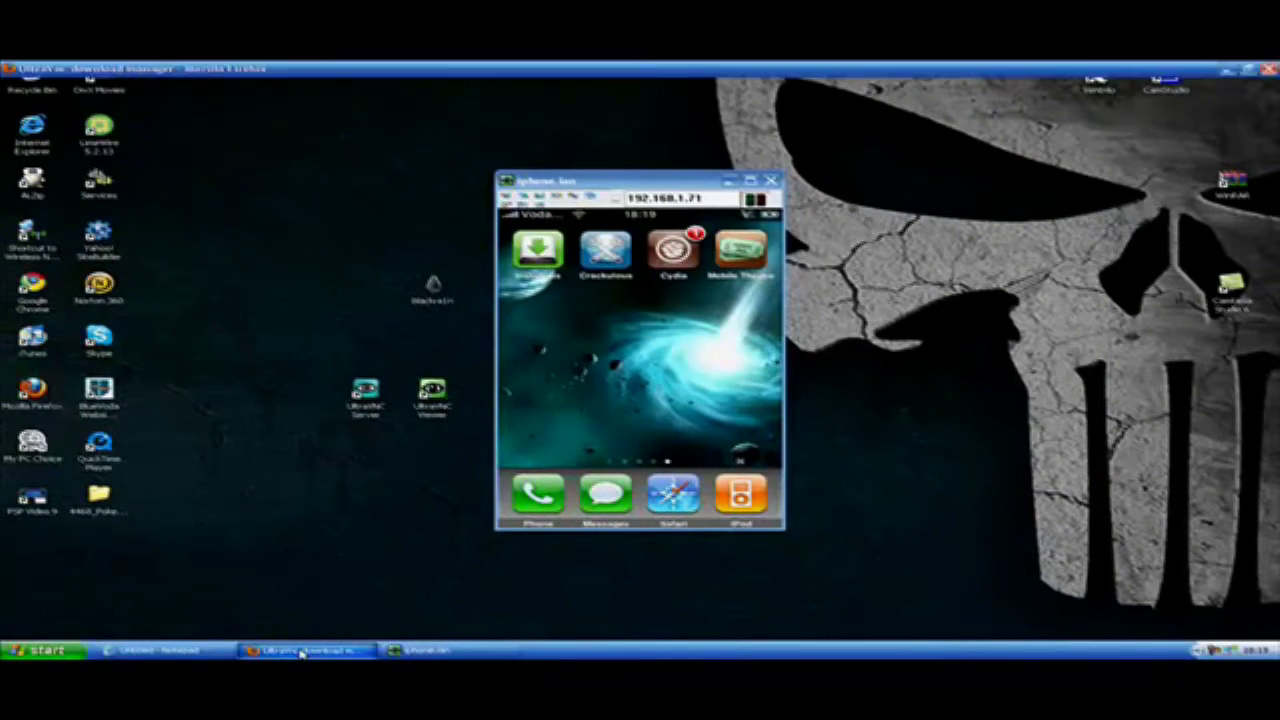
{"action": "scroll", "coordinate": [62, 338], "scroll_direction": "up", "scroll_amount": 6}
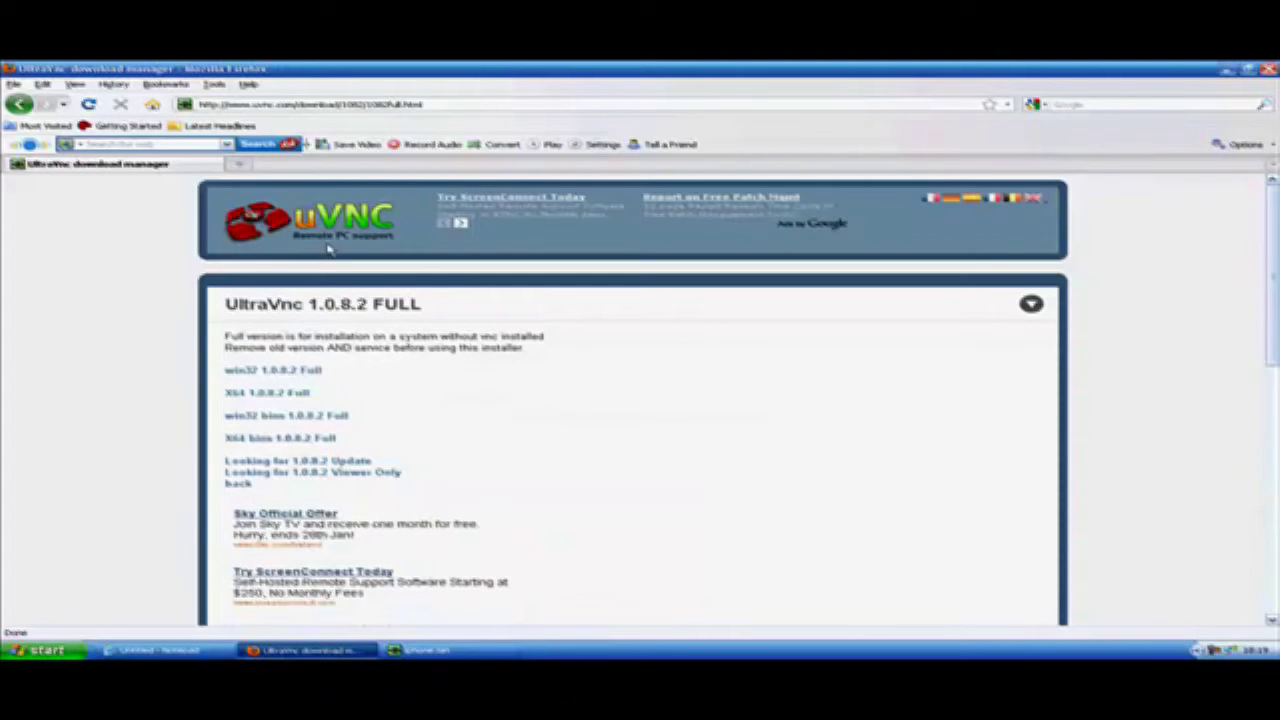
{"action": "left_click", "coordinate": [152, 106]}
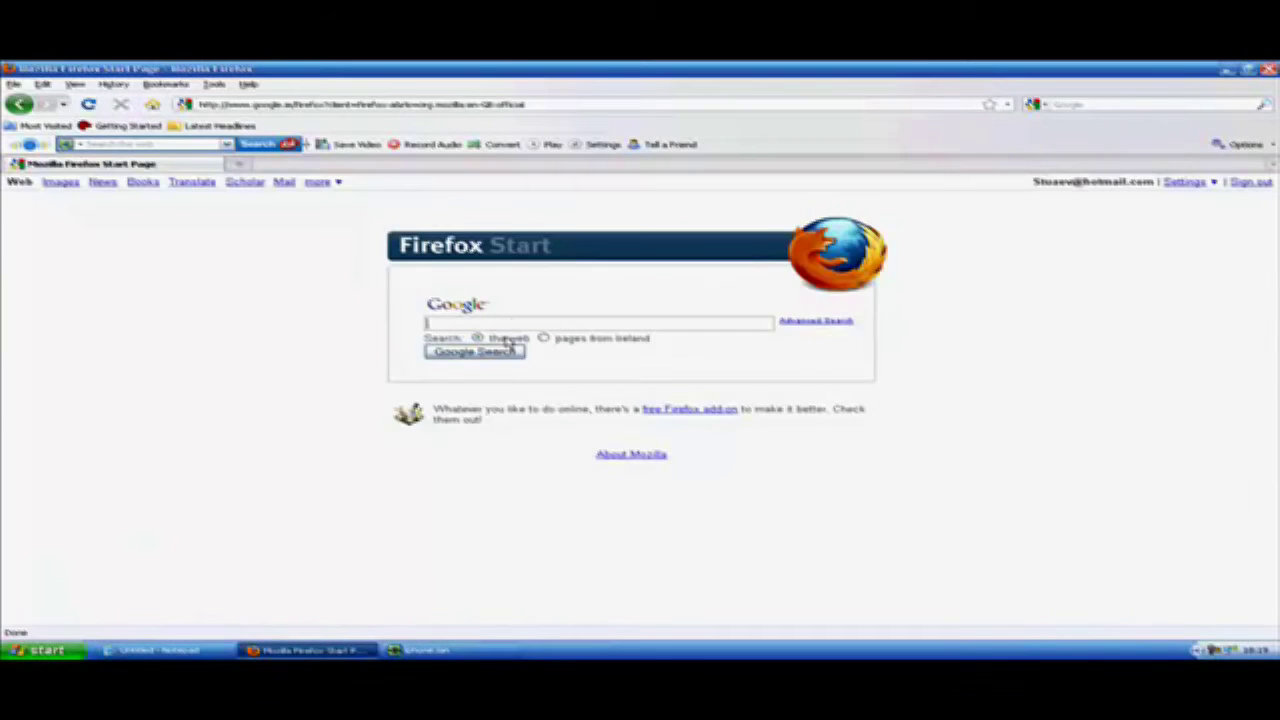
{"action": "left_click", "coordinate": [516, 323]}
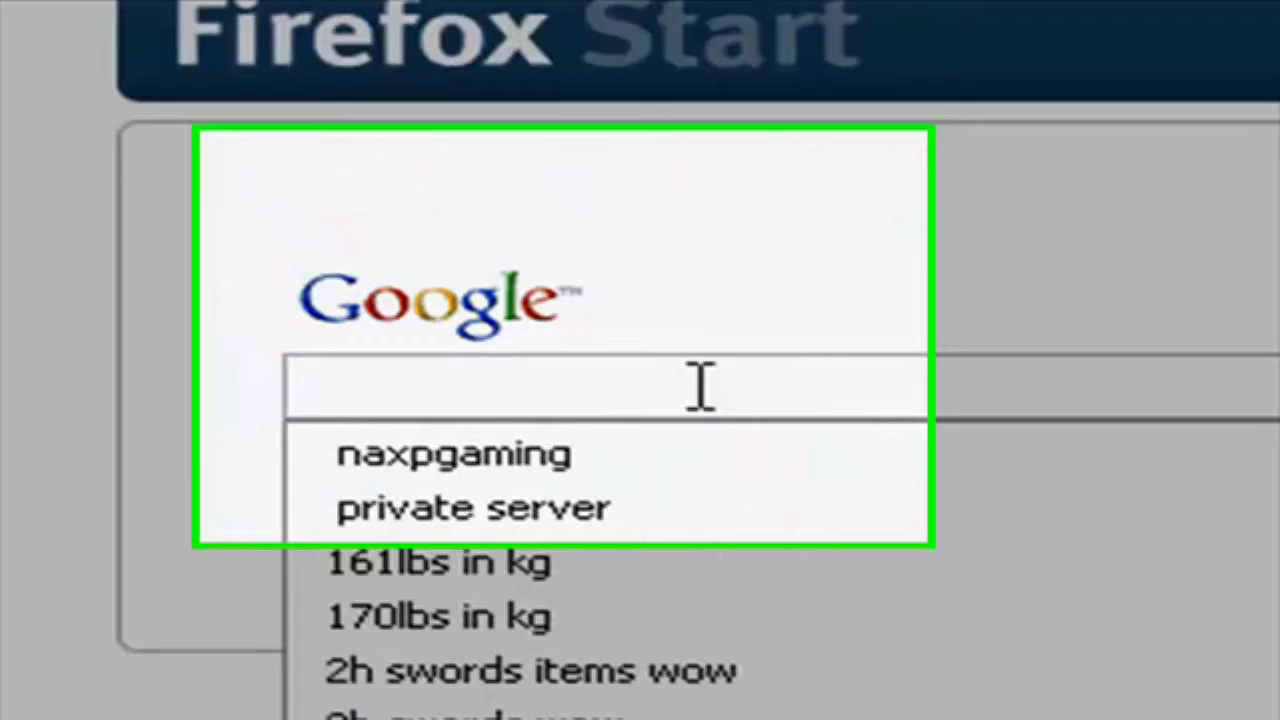
{"action": "type", "text": "ult"}
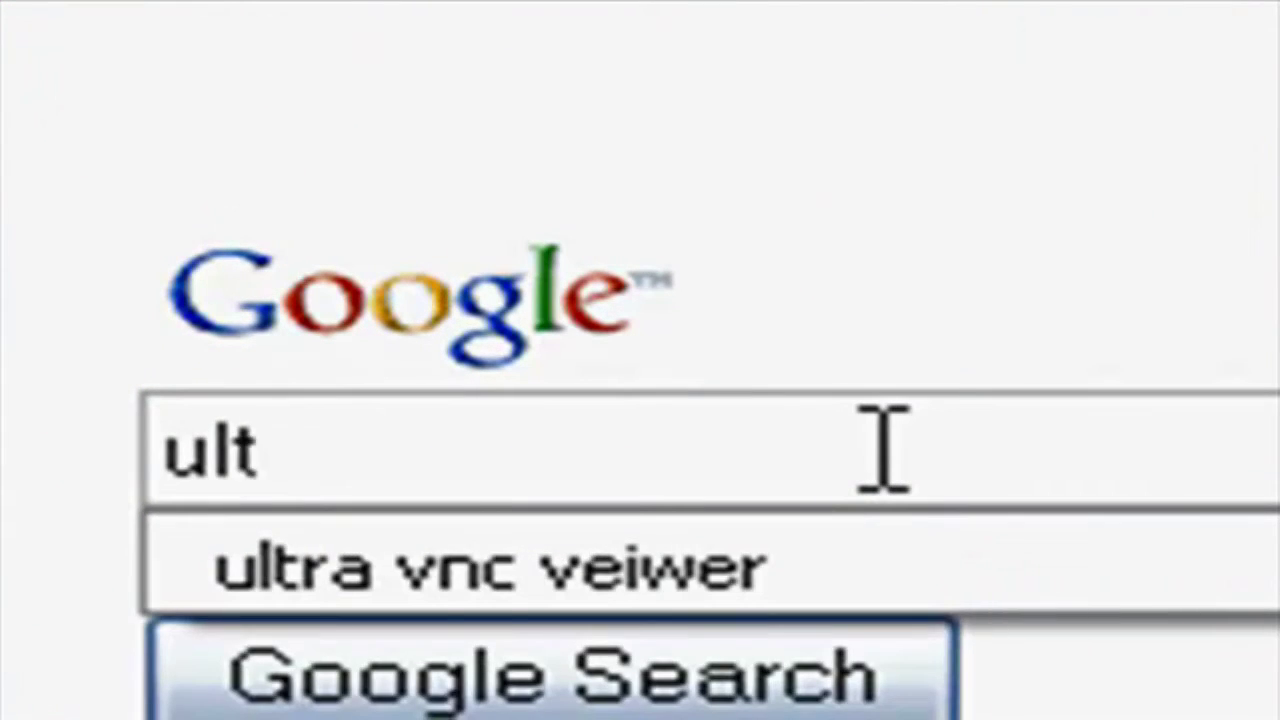
{"action": "key", "text": "BackSpace"}
{"action": "type", "text": "t"}
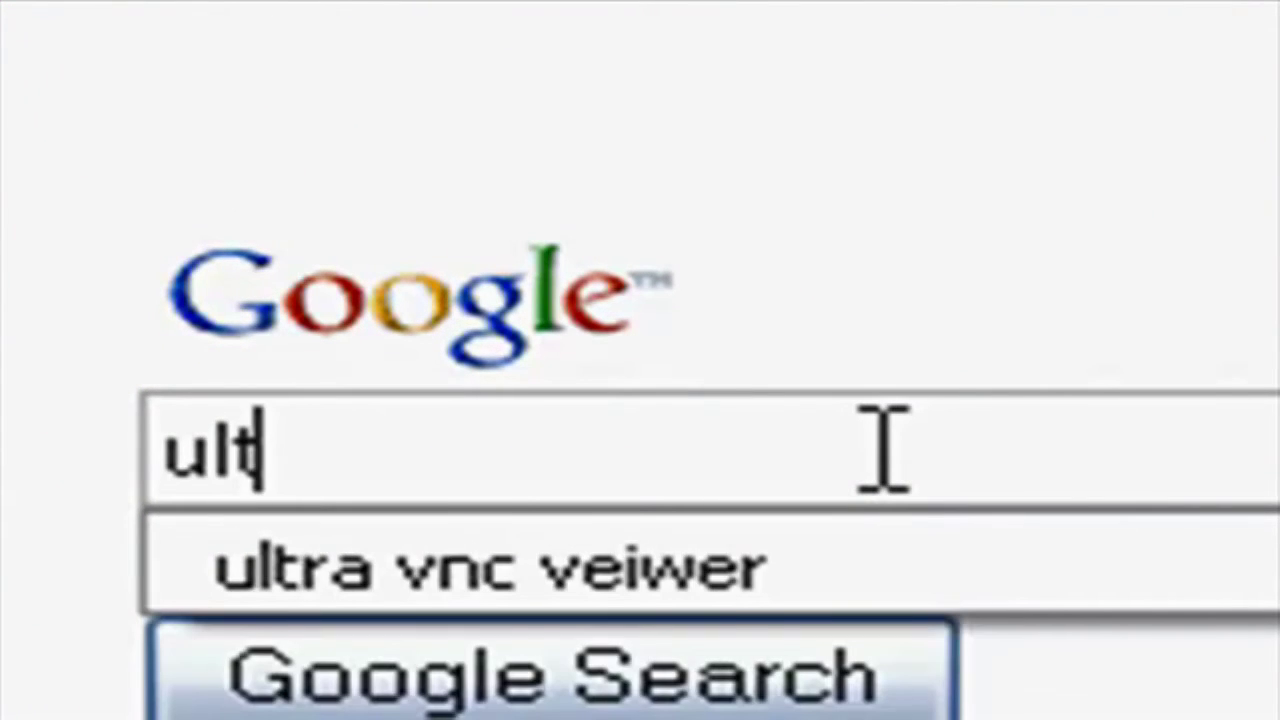
{"action": "key", "text": "Down"}
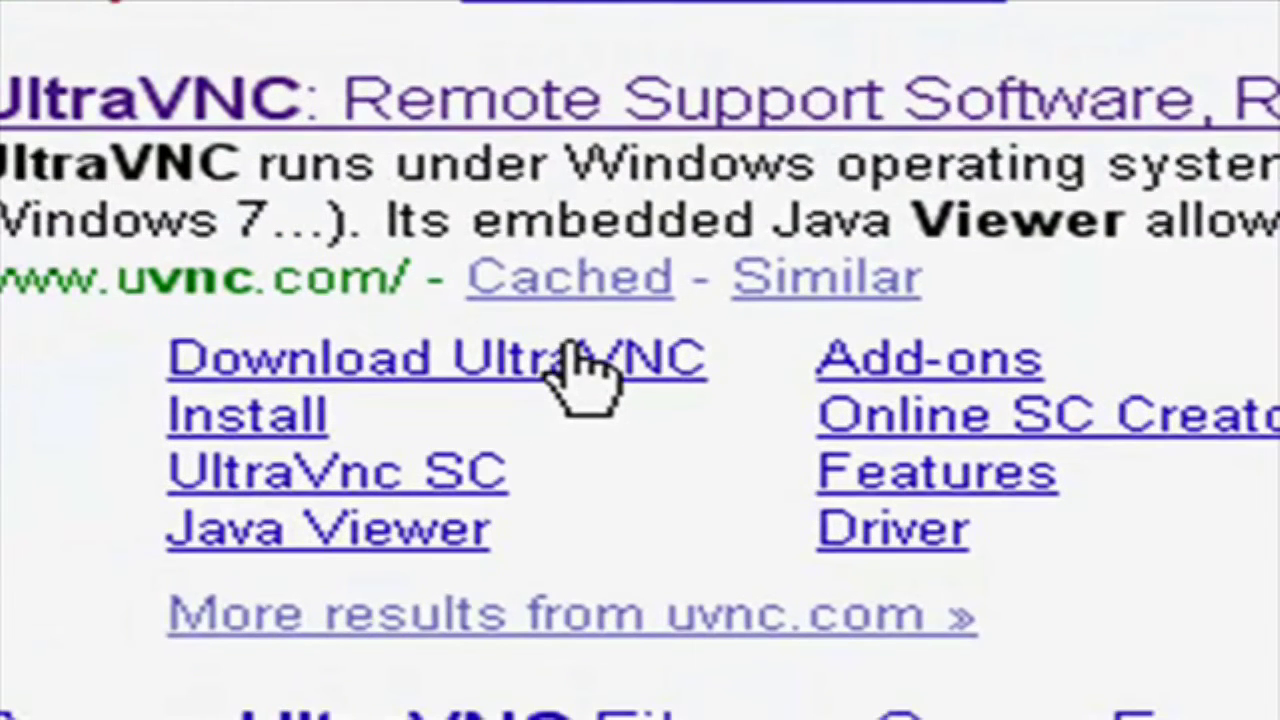
From UltraVNC's download page, open the 1.0.8.2 Full version and save its win32 setup file.
{"action": "left_click", "coordinate": [572, 396]}
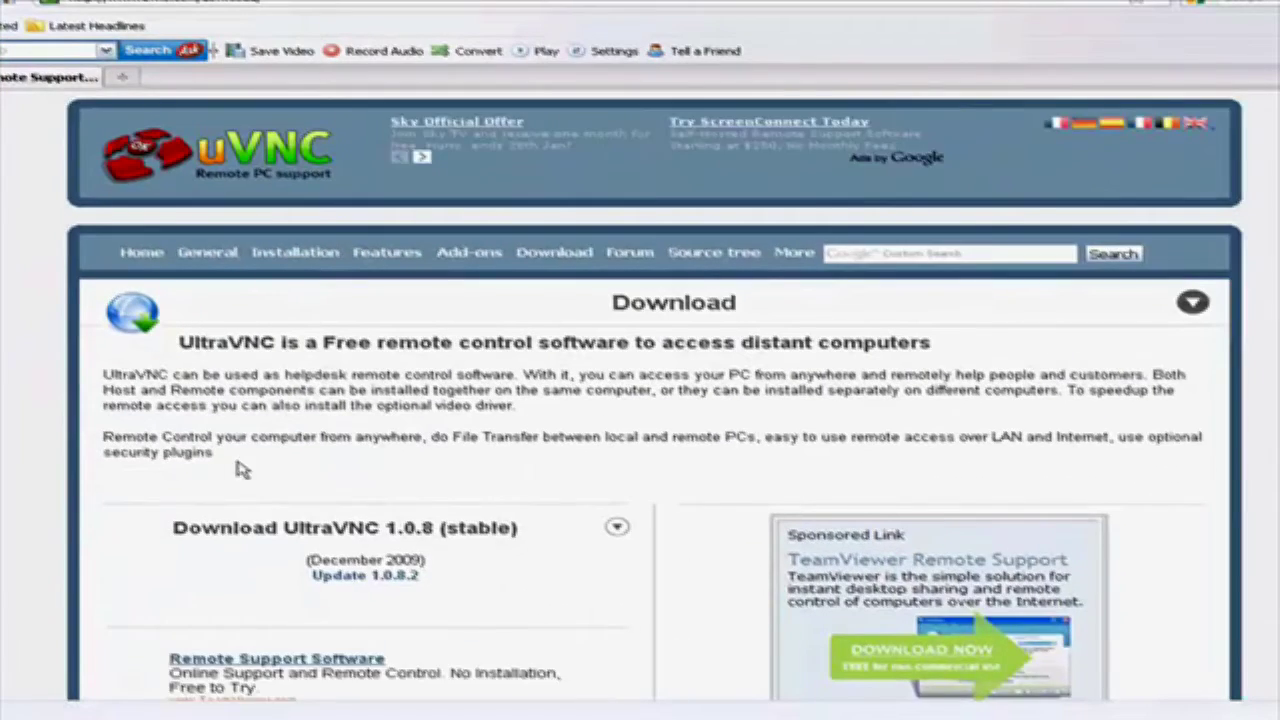
{"action": "scroll", "coordinate": [337, 482], "scroll_direction": "down", "scroll_amount": 2}
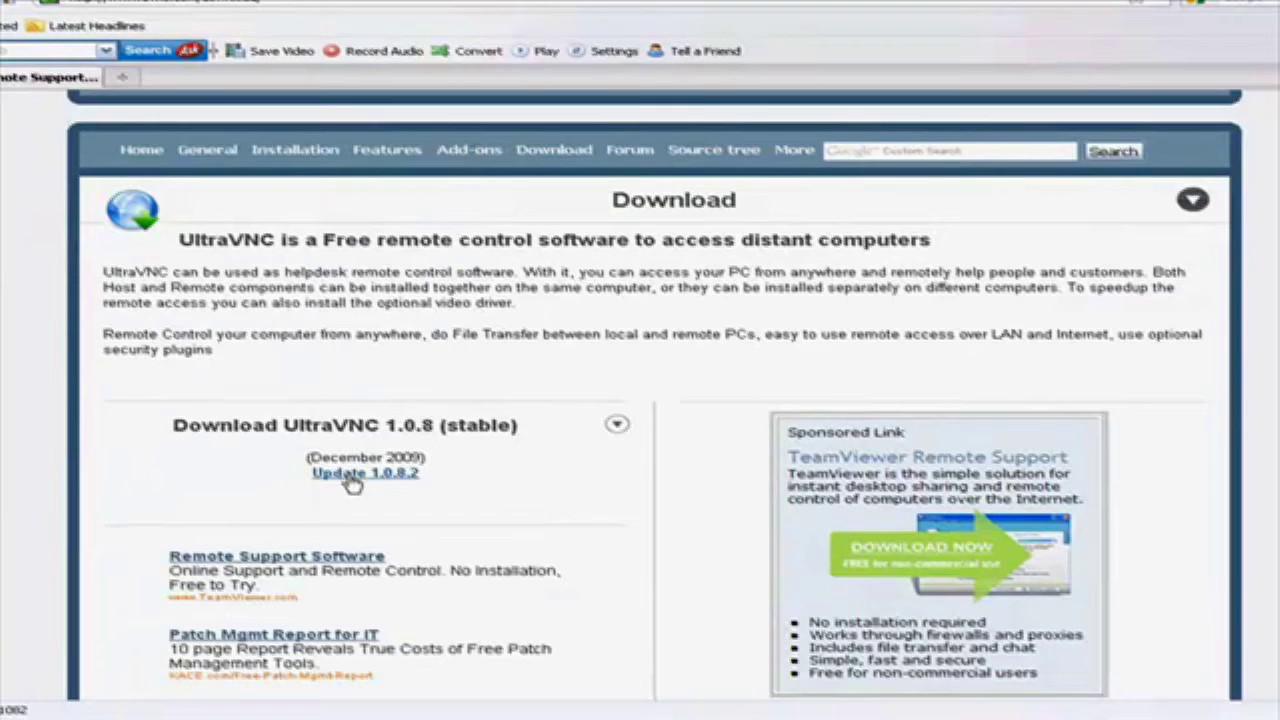
{"action": "left_click", "coordinate": [362, 477]}
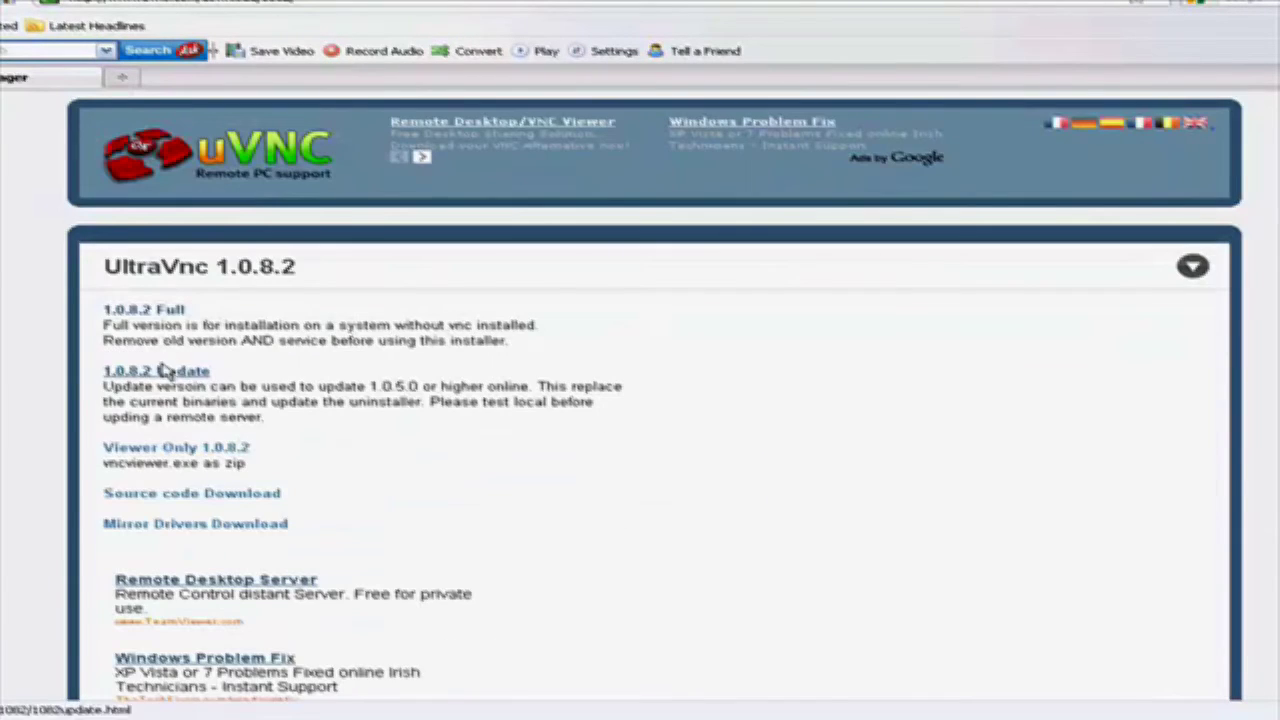
{"action": "left_click", "coordinate": [181, 312]}
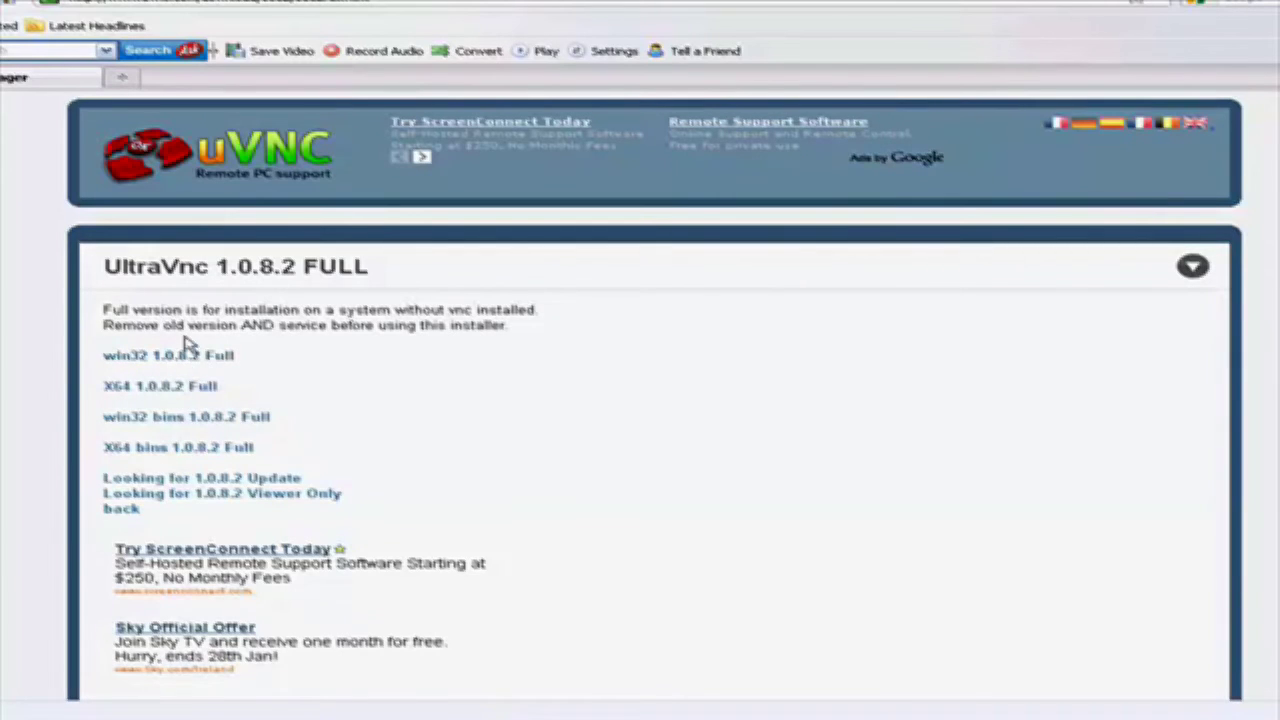
{"action": "left_click", "coordinate": [195, 366]}
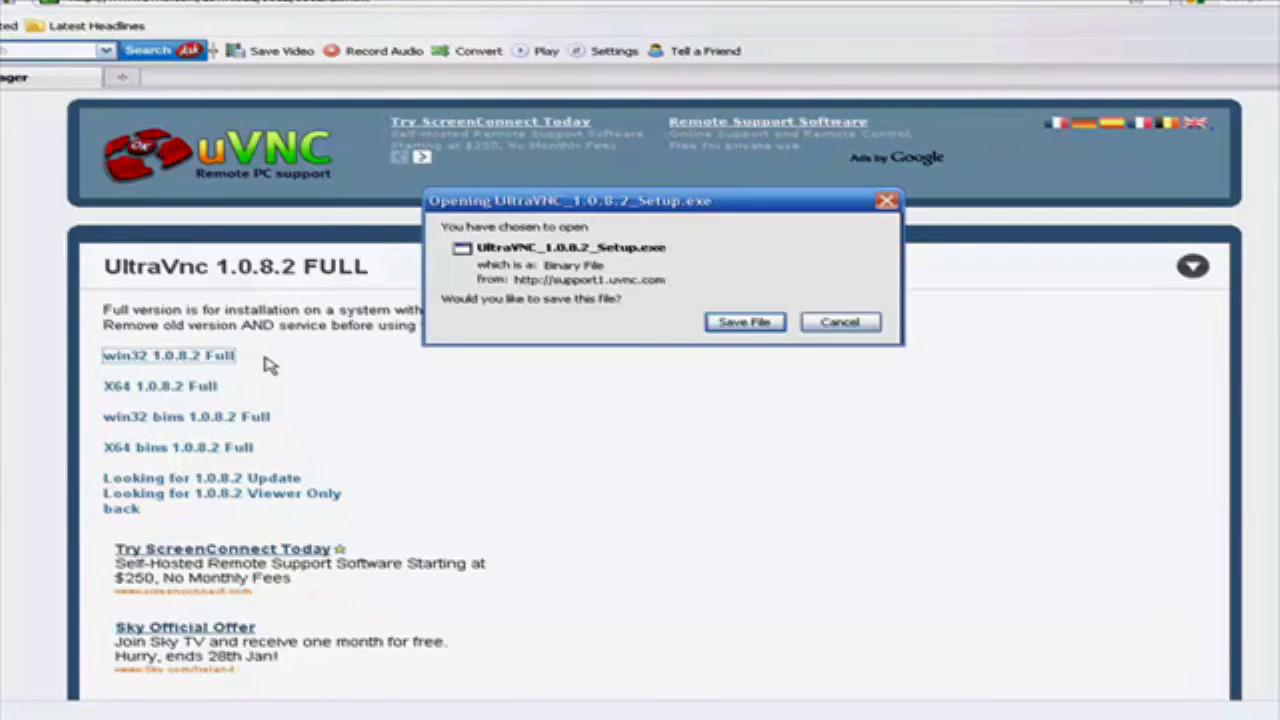
{"action": "left_click", "coordinate": [738, 326]}
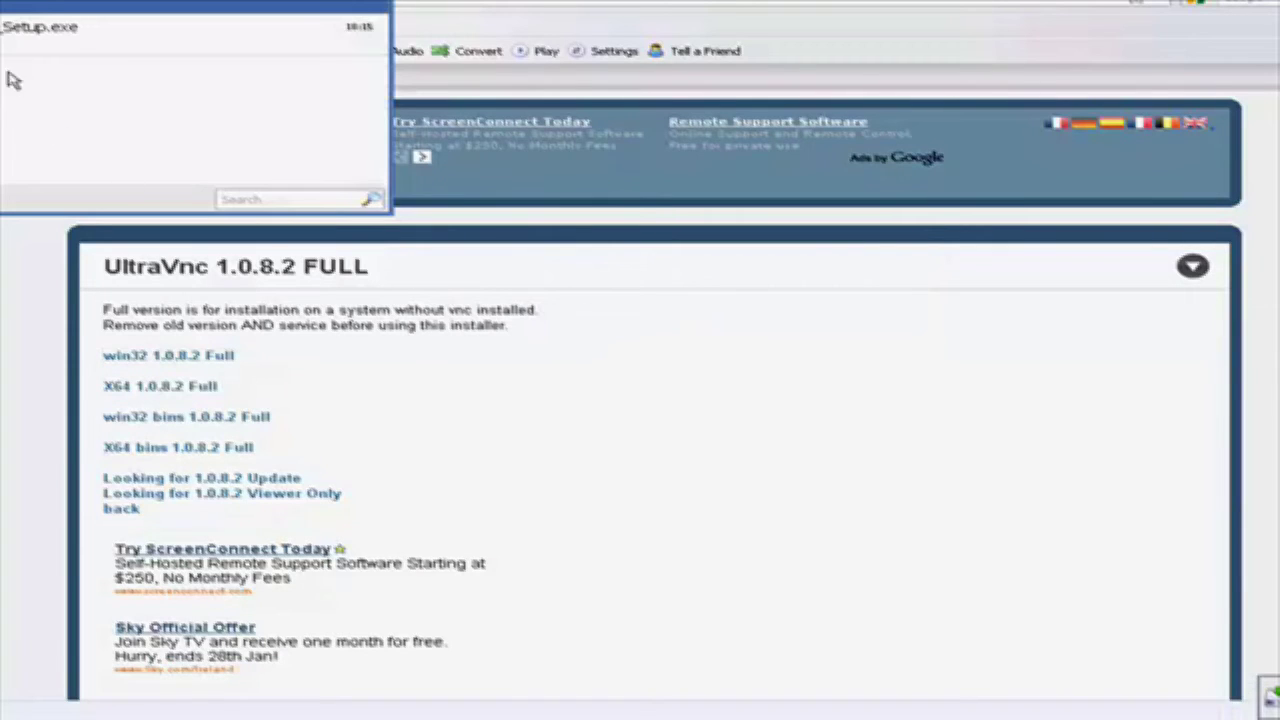
Run the downloaded UltraVNC setup file and choose English as the setup language.
{"action": "double_click", "coordinate": [40, 27]}
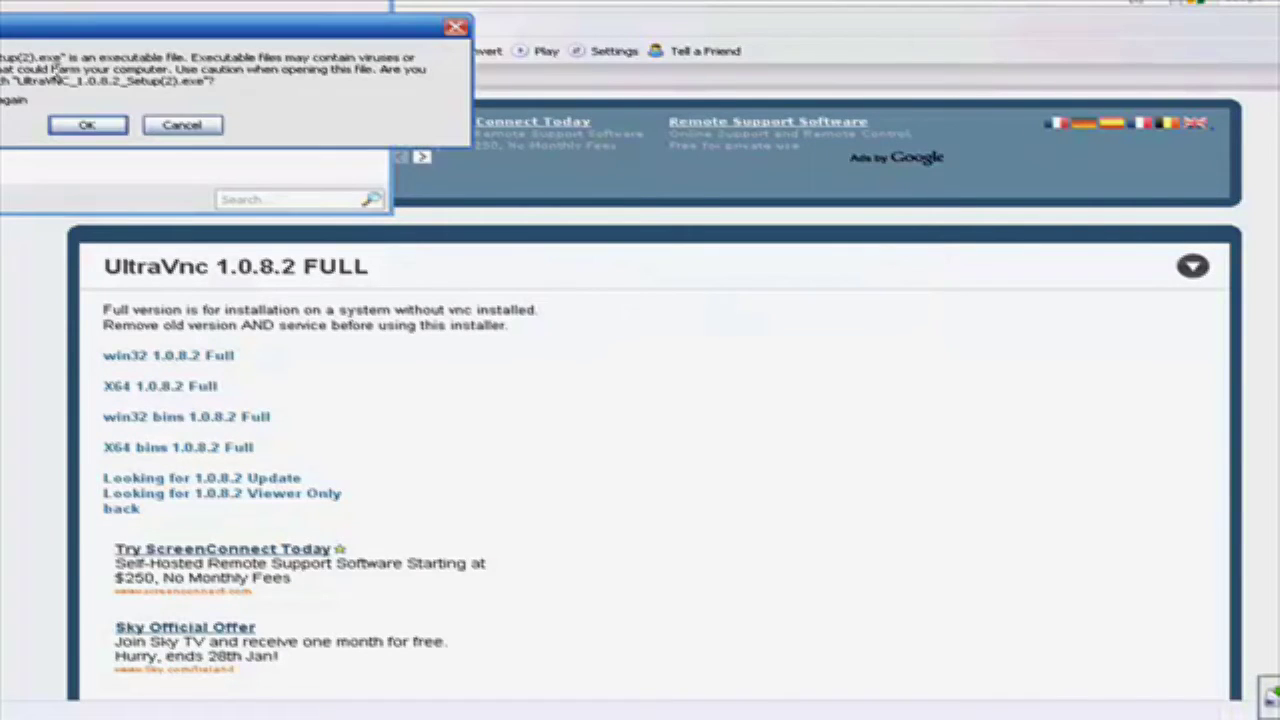
{"action": "left_click", "coordinate": [88, 131]}
{"action": "left_click", "coordinate": [730, 355]}
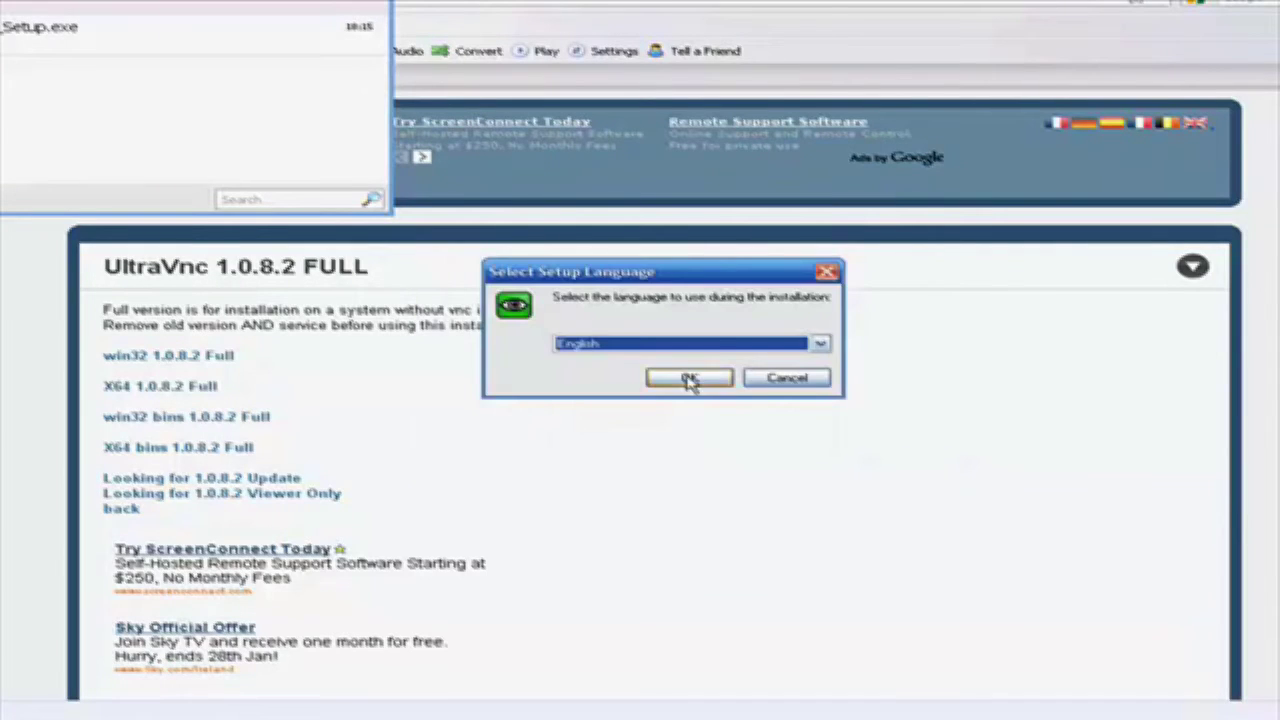
{"action": "left_click", "coordinate": [689, 379]}
Accept the UltraVNC licence agreement and advance the setup to component selection.
{"action": "left_click", "coordinate": [804, 484]}
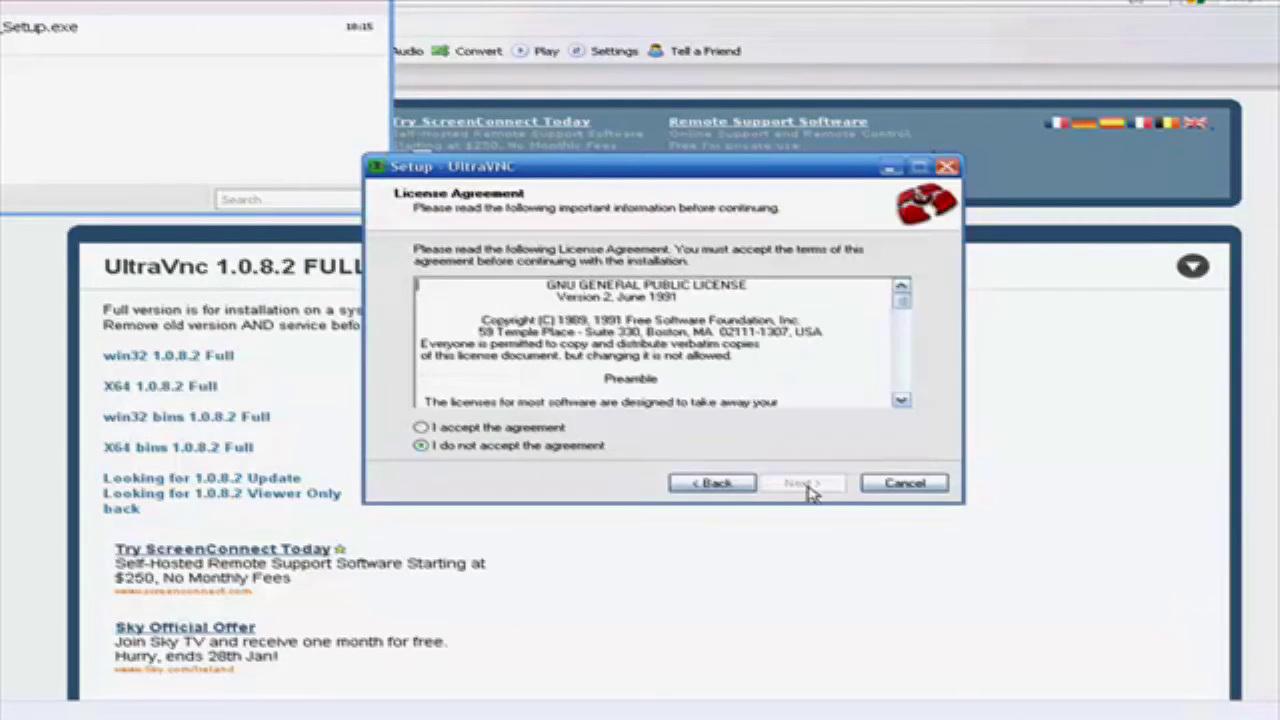
{"action": "left_click", "coordinate": [490, 430]}
{"action": "left_click", "coordinate": [806, 484]}
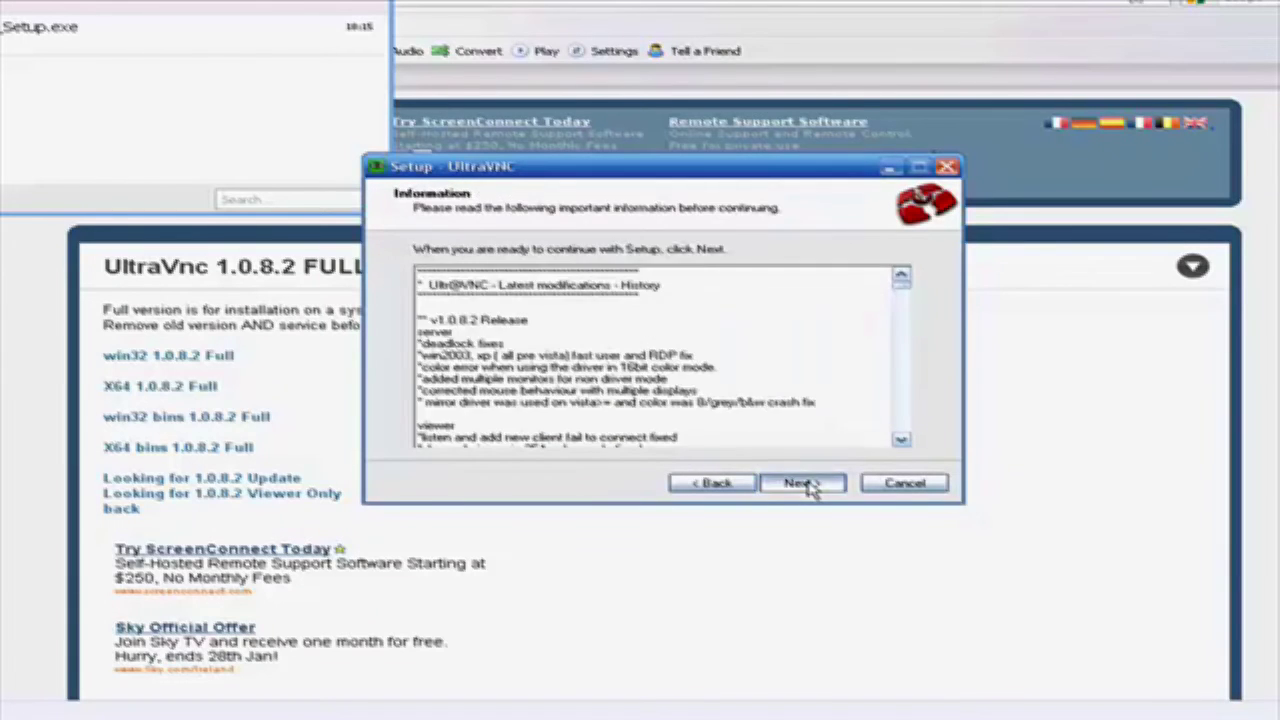
{"action": "left_click", "coordinate": [808, 485]}
{"action": "left_click", "coordinate": [809, 486]}
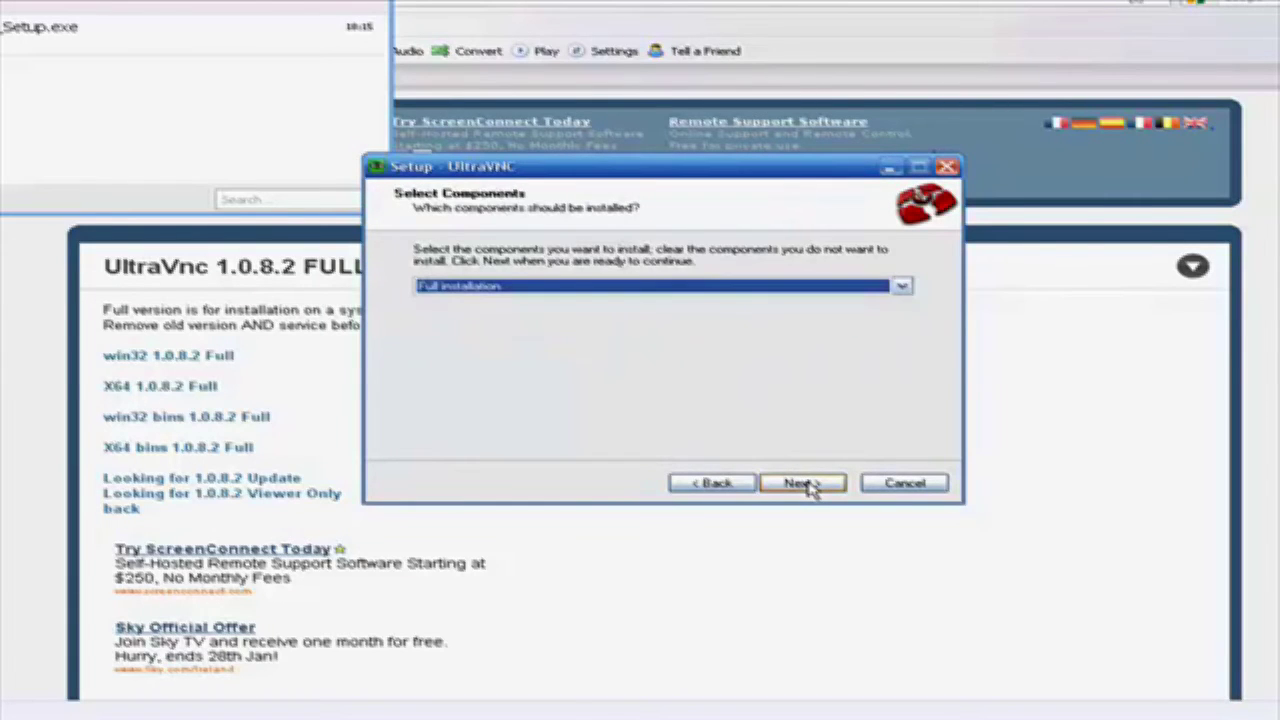
Choose Full installation for the components and keep UltraVNC as the Start Menu folder.
{"action": "left_click", "coordinate": [600, 287]}
{"action": "left_click", "coordinate": [580, 299]}
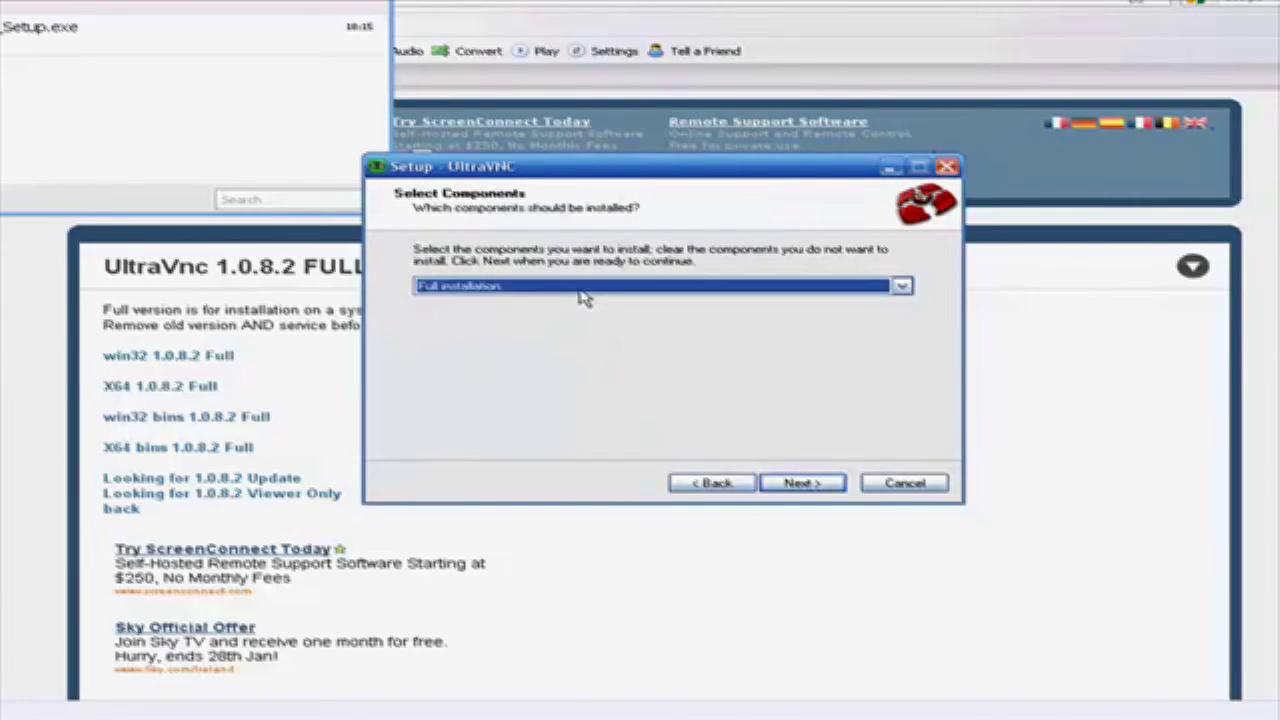
{"action": "left_click", "coordinate": [810, 488]}
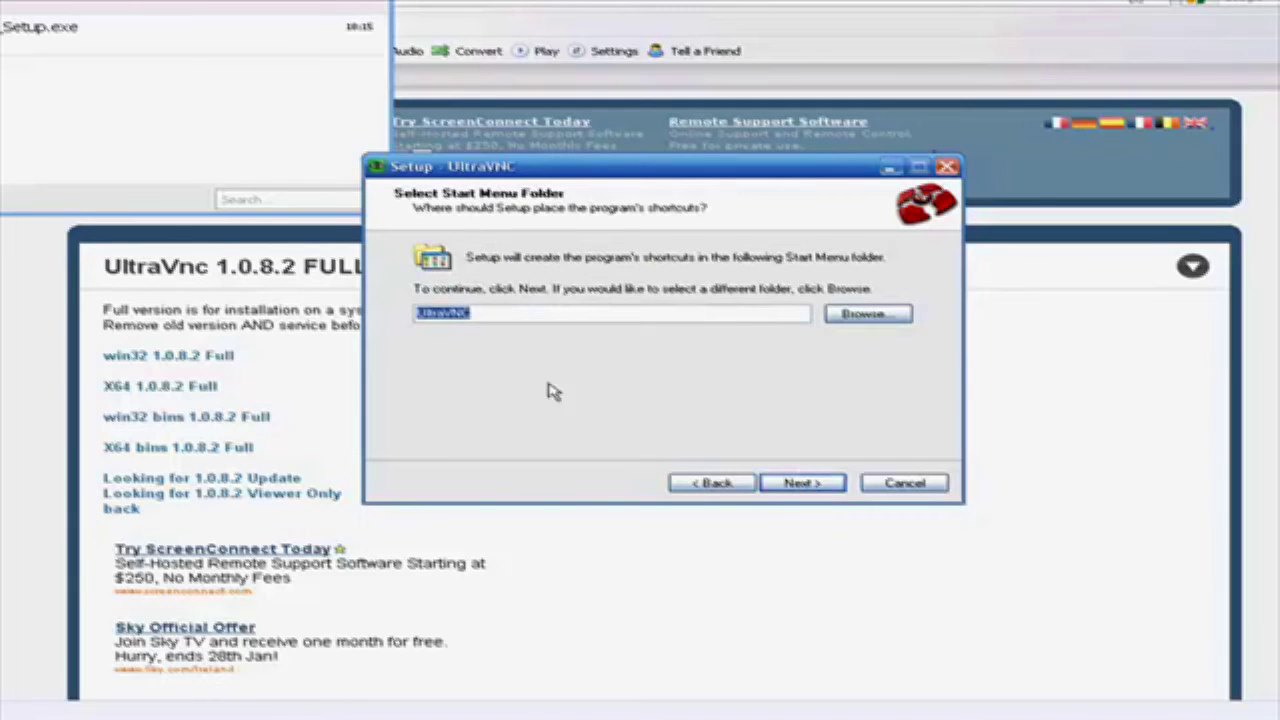
{"action": "left_click", "coordinate": [803, 485]}
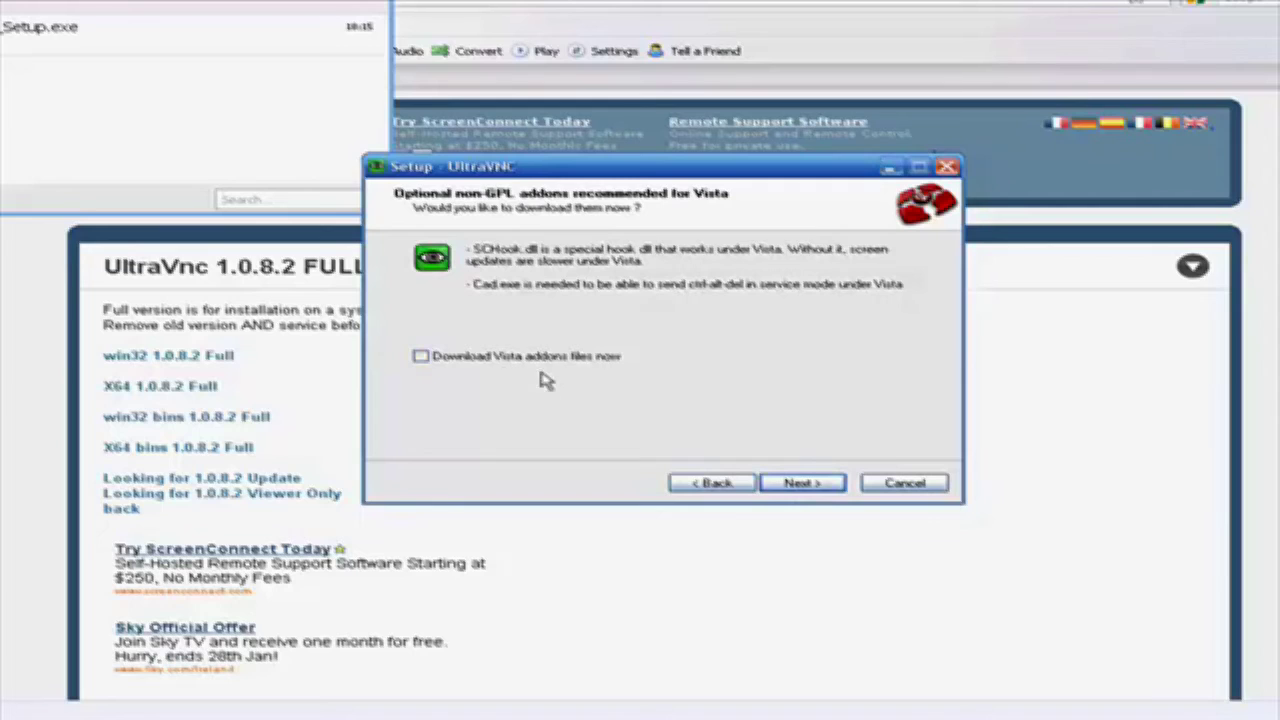
Skip the Vista add-ons, keep the mirror driver download and desktop icons selected, and exit the setup before installing.
{"action": "left_click", "coordinate": [797, 485]}
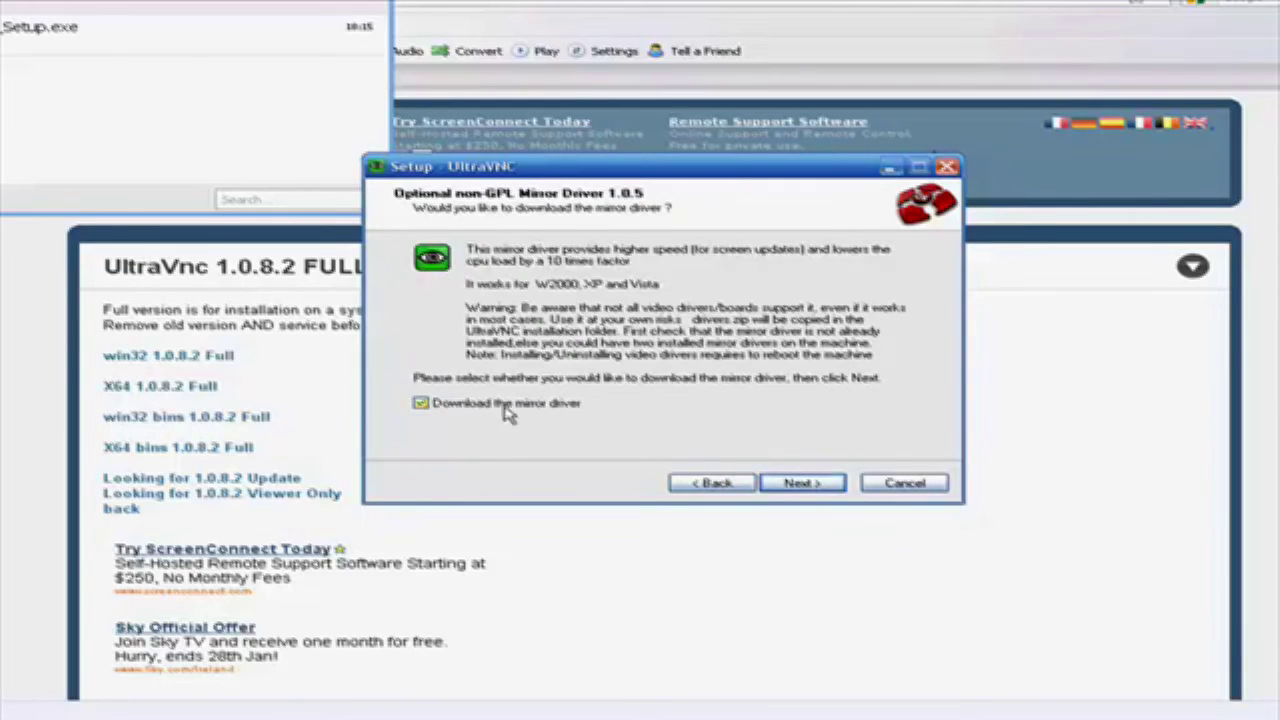
{"action": "left_click", "coordinate": [803, 485]}
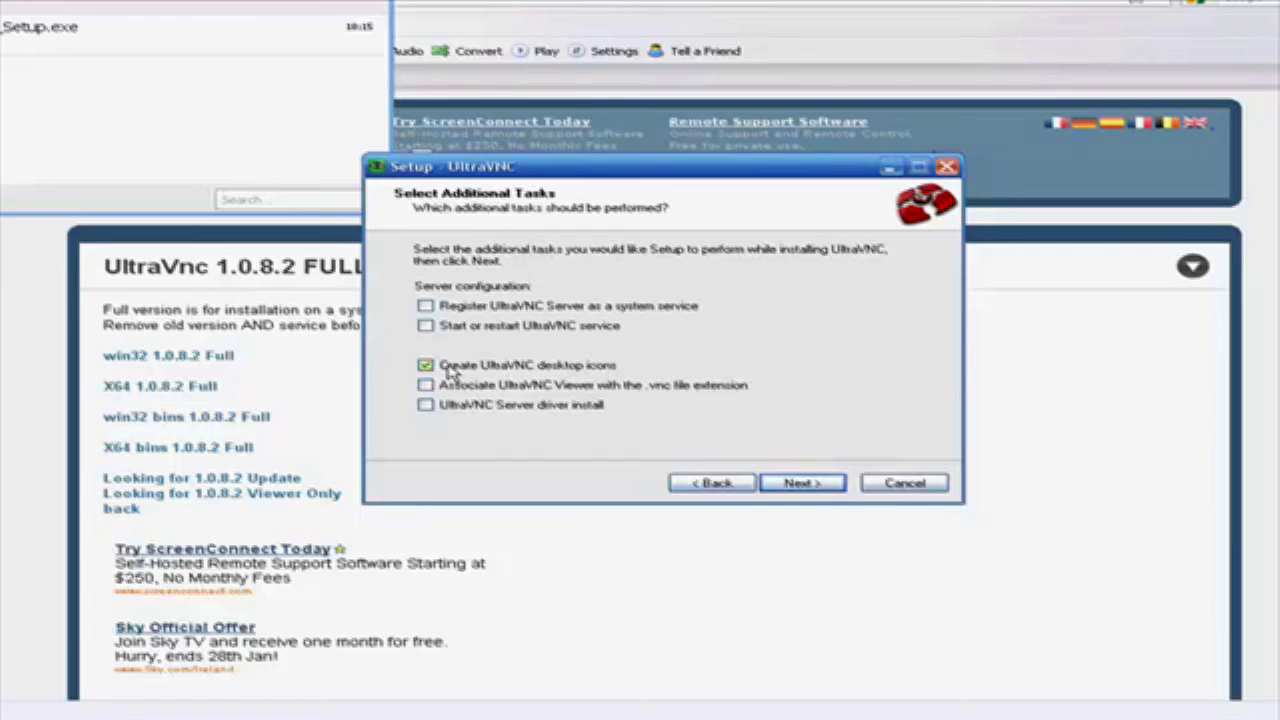
{"action": "left_click", "coordinate": [805, 484]}
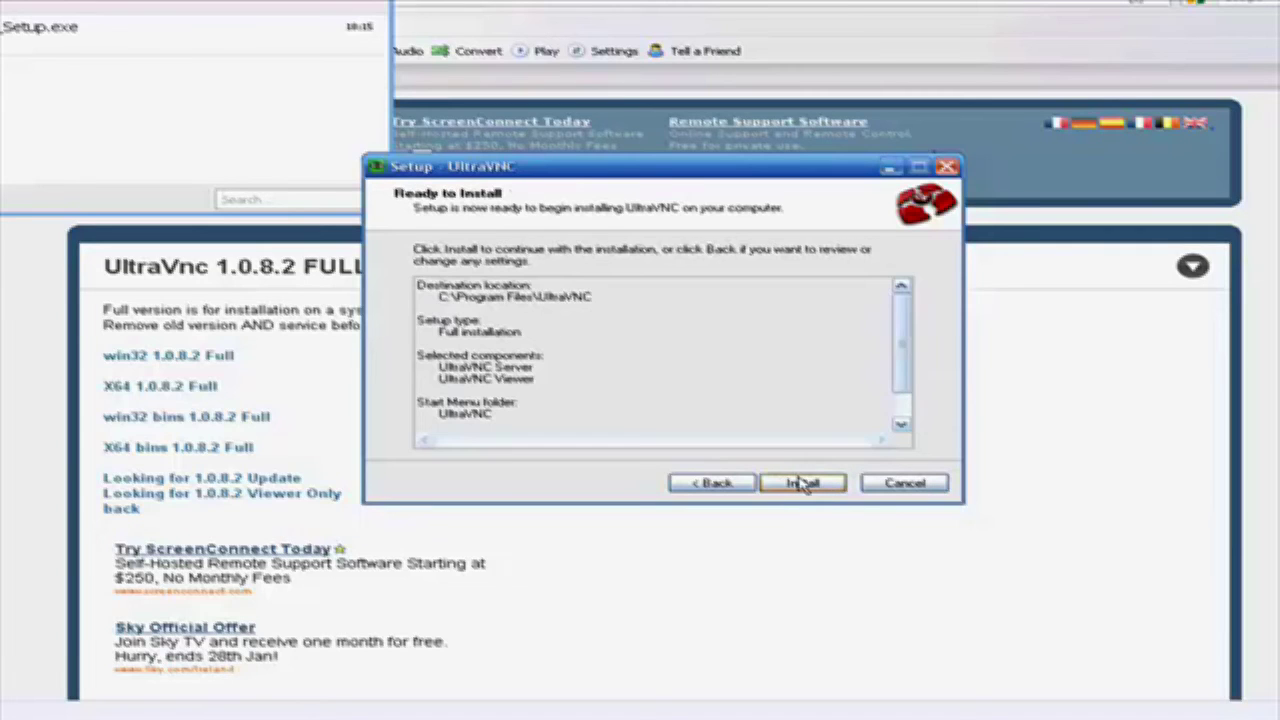
{"action": "left_click", "coordinate": [902, 483]}
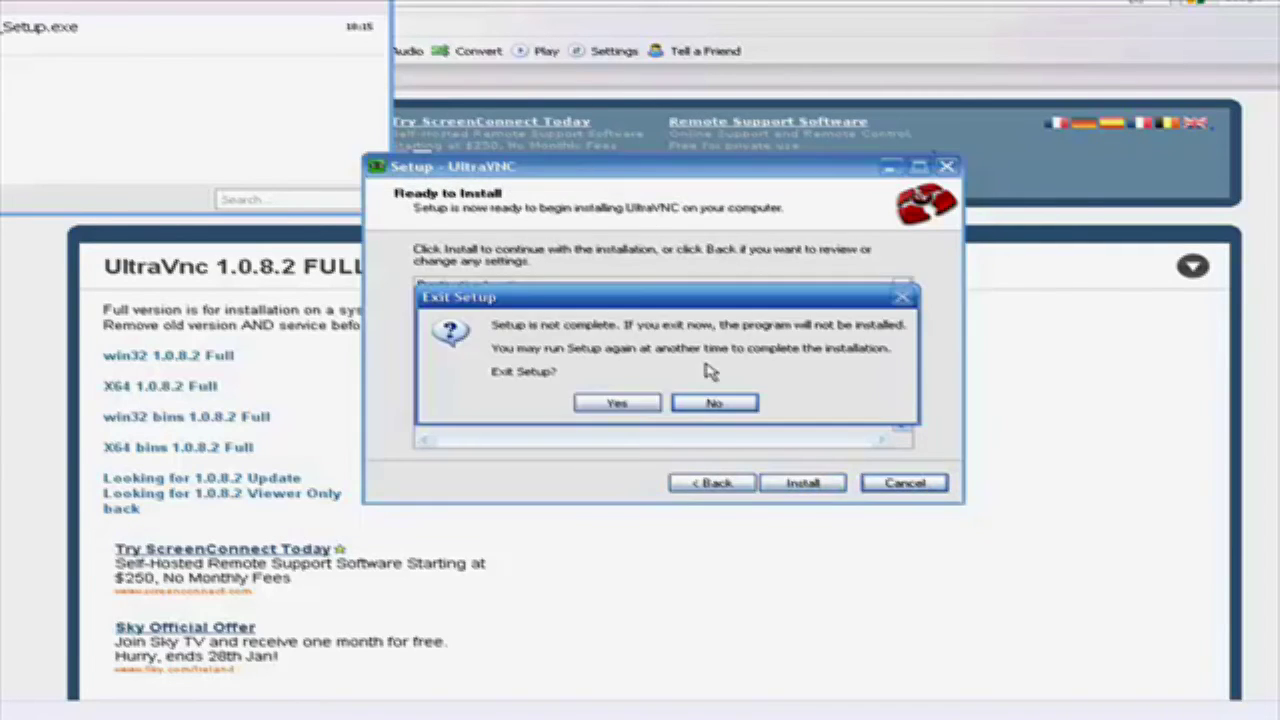
{"action": "left_click", "coordinate": [620, 403]}
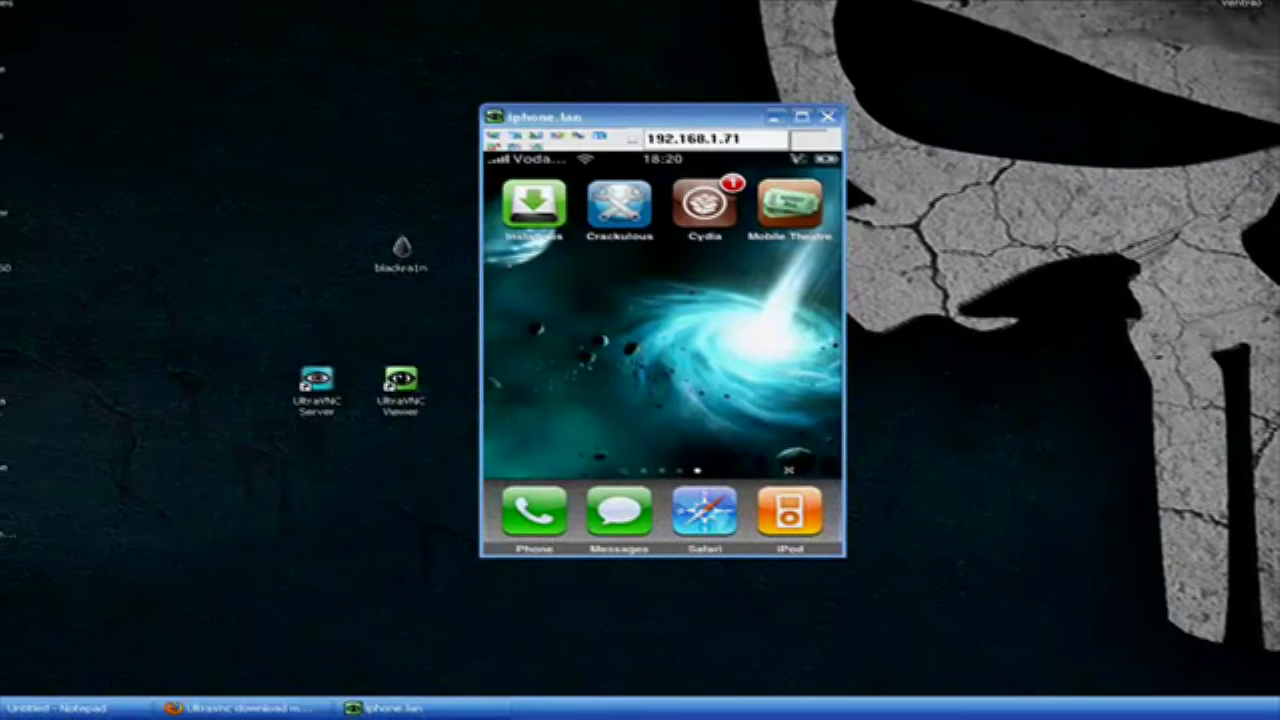
In the iPhone's Wi-Fi settings, open the connected network's details to look up the IP address.
{"action": "left_click", "coordinate": [402, 402]}
{"action": "left_click", "coordinate": [421, 462]}
{"action": "left_click", "coordinate": [575, 349]}
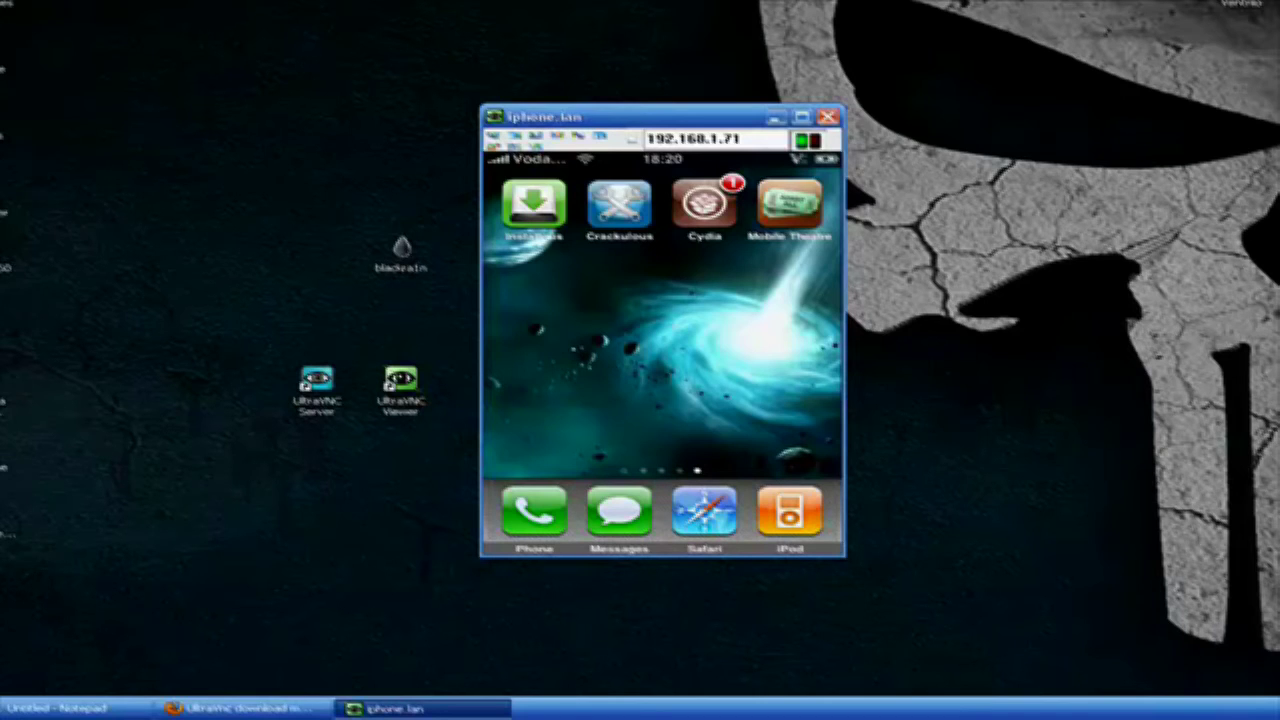
{"action": "left_click_drag", "start_coordinate": [574, 349], "coordinate": [700, 350]}
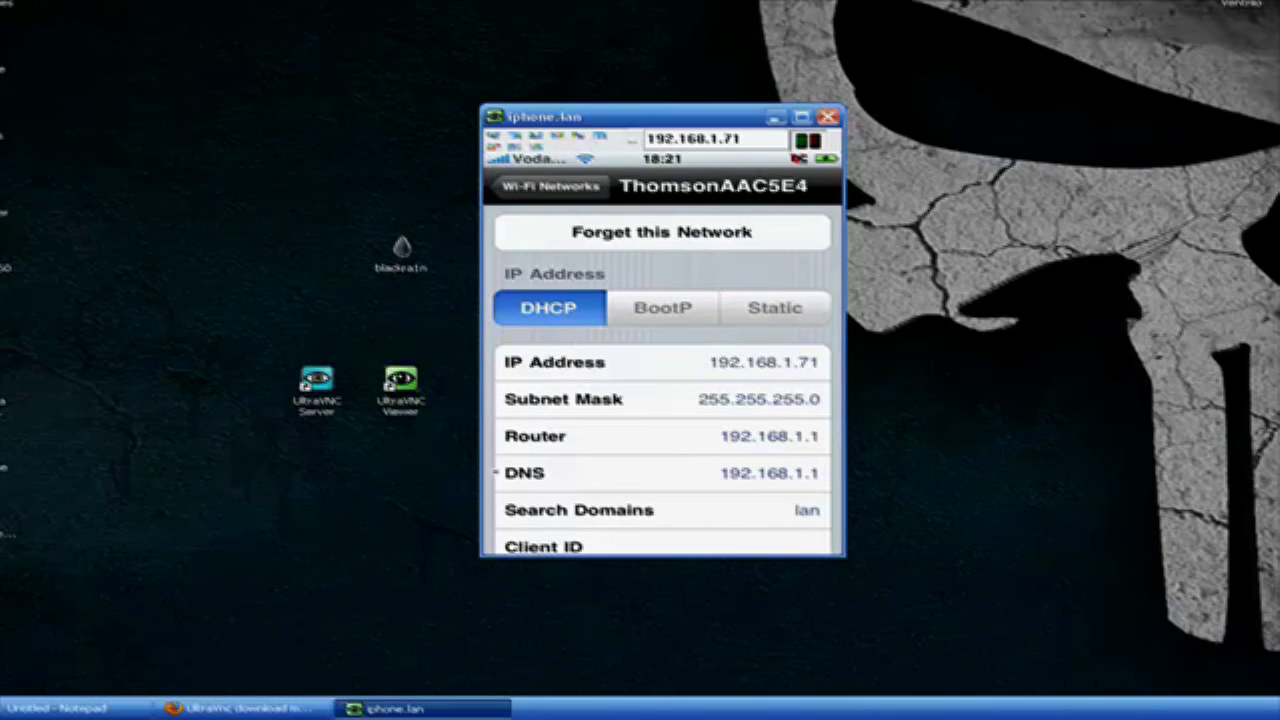
Start an UltraVNC Viewer connection to 192.168.1.71 with the AUTO option and close the old iPhone session window.
{"action": "double_click", "coordinate": [405, 398]}
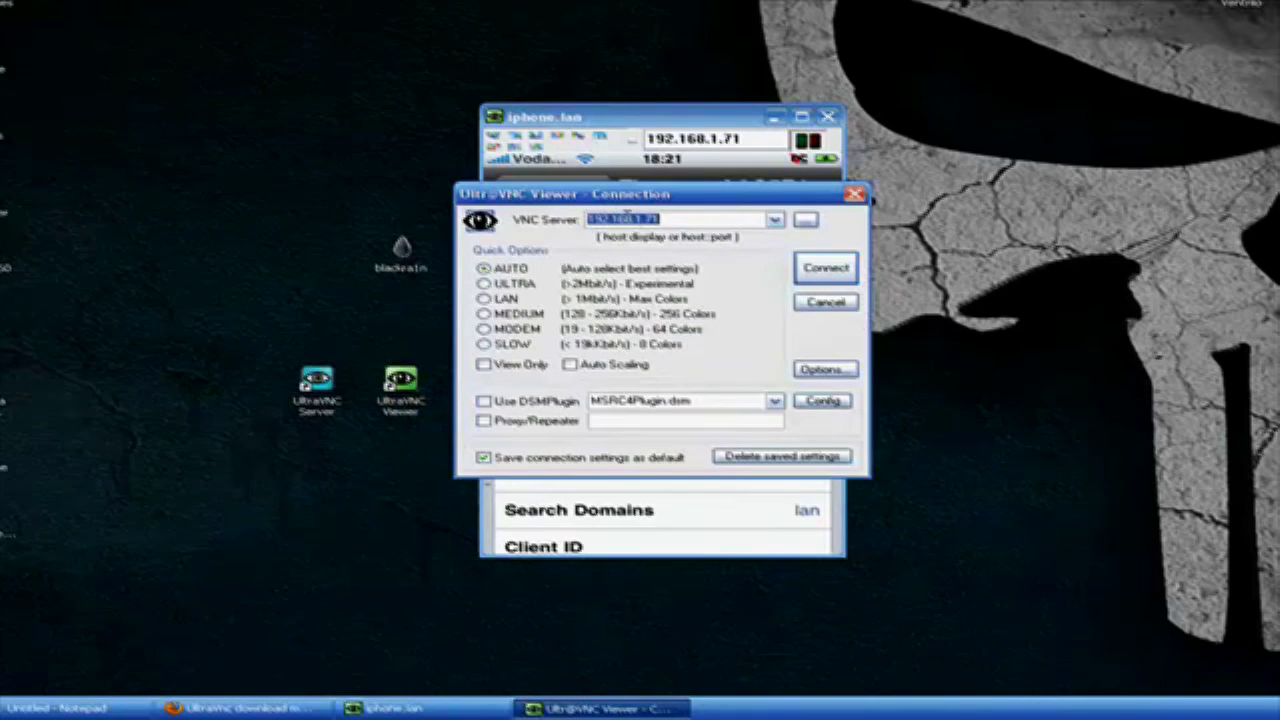
{"action": "left_click", "coordinate": [826, 270]}
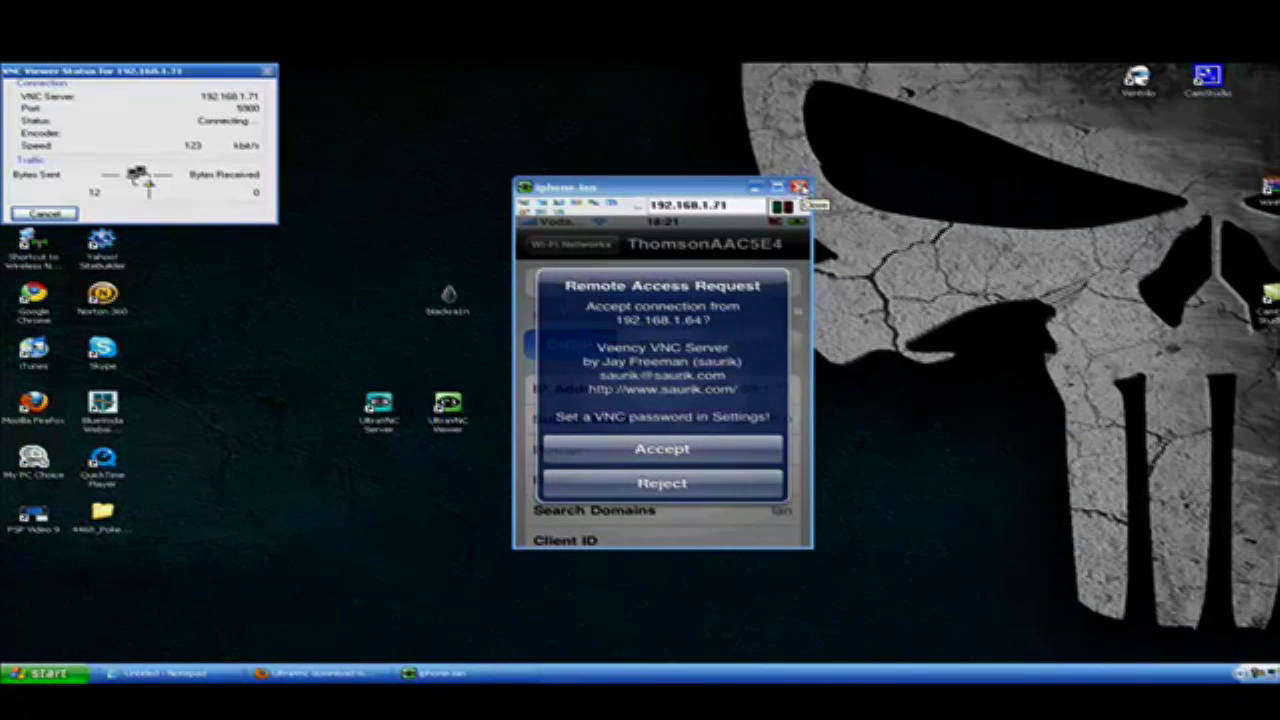
{"action": "left_click", "coordinate": [800, 187]}
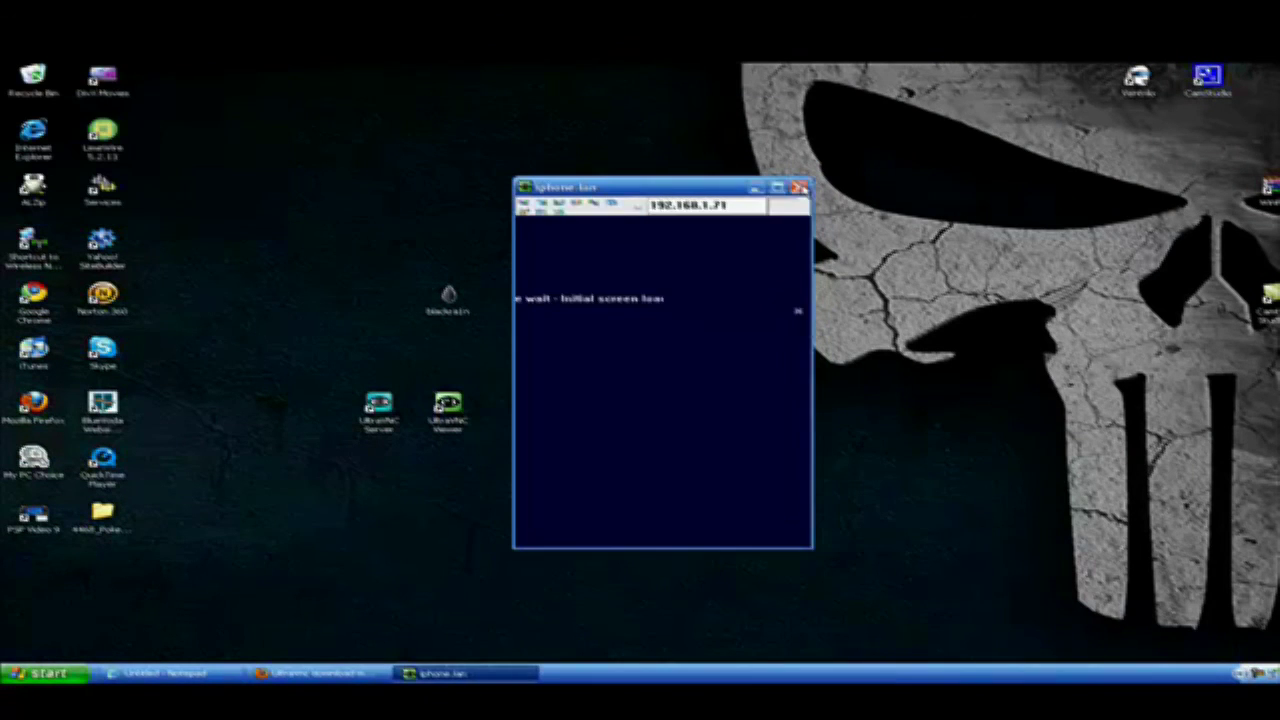